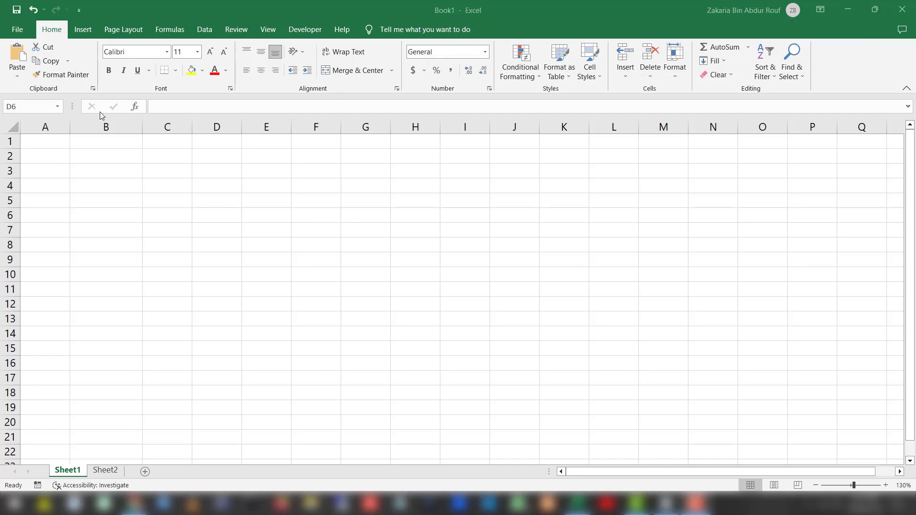
Enter the headings Employee ID, Name and Department in B2, C2 and D2
left_click(85, 155)
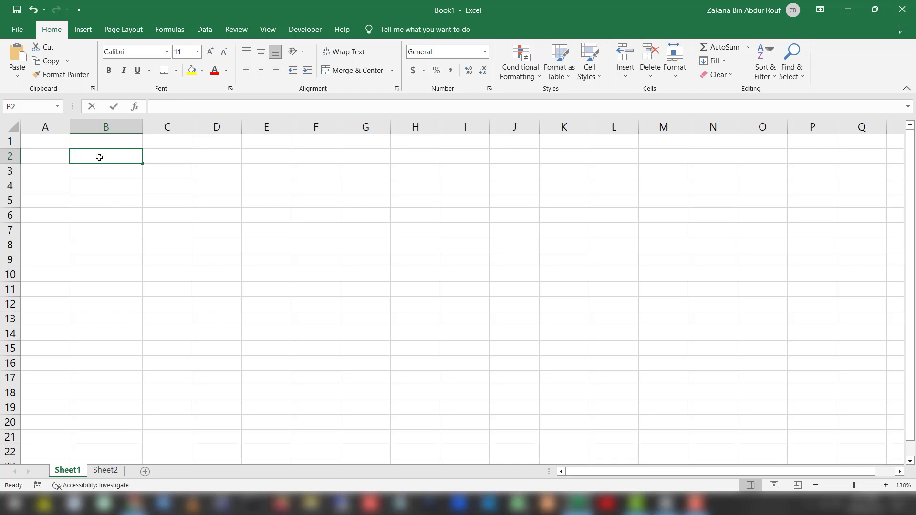
type("Emplo")
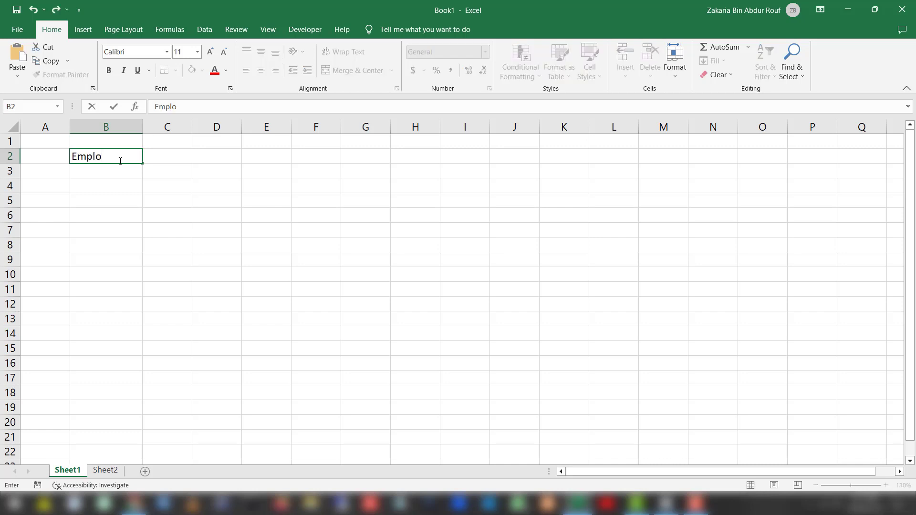
type("yee ID")
key("ctrl+Return")
key("Tab")
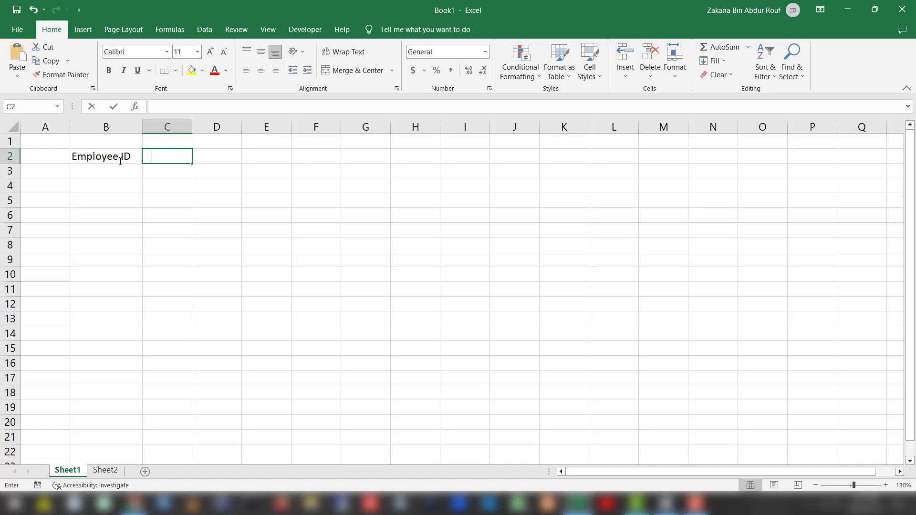
type("Name")
key("Tab")
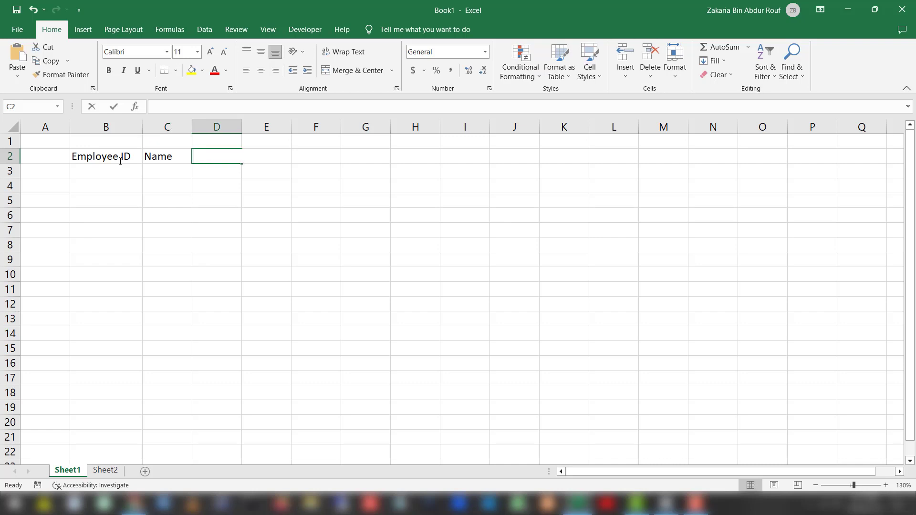
type("Department")
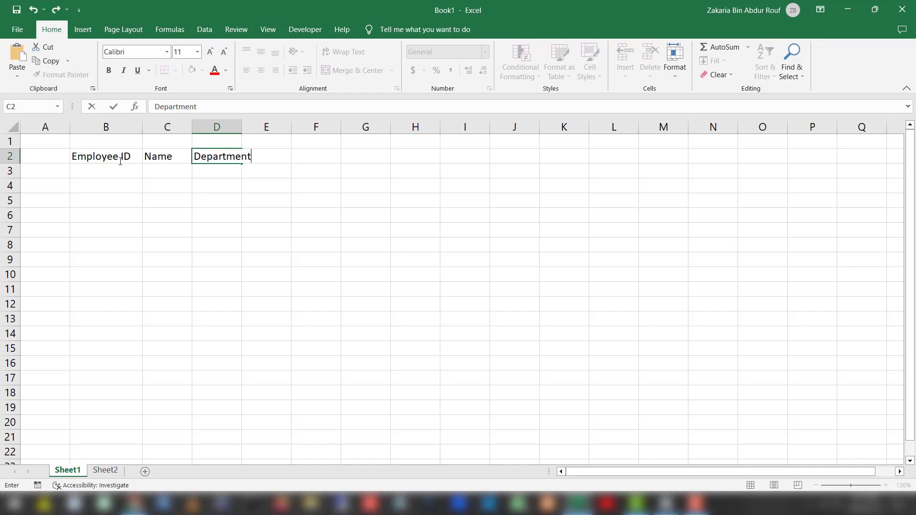
key("ctrl+Return")
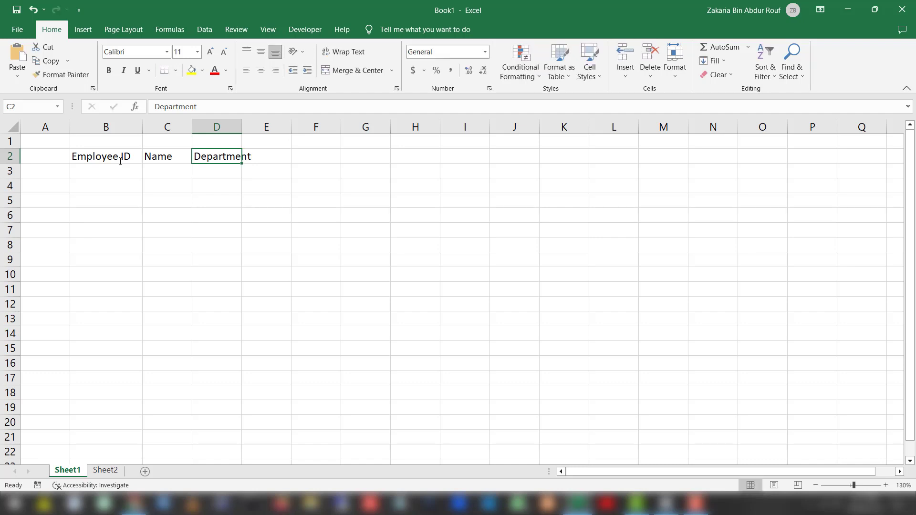
key("Return")
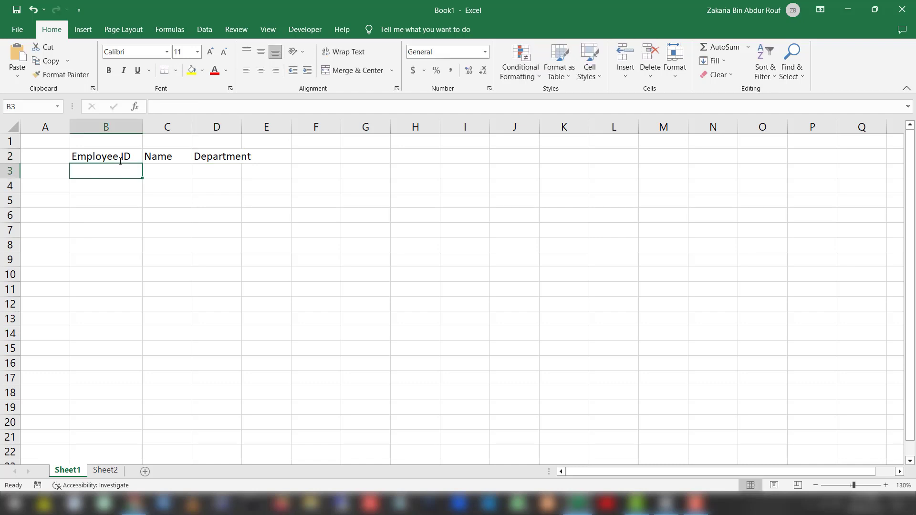
Fill row 3 with ID 500, the employee's name and department Finance
type("E")
key("BackSpace")
key("BackSpace")
type("500")
key("ctrl+Return")
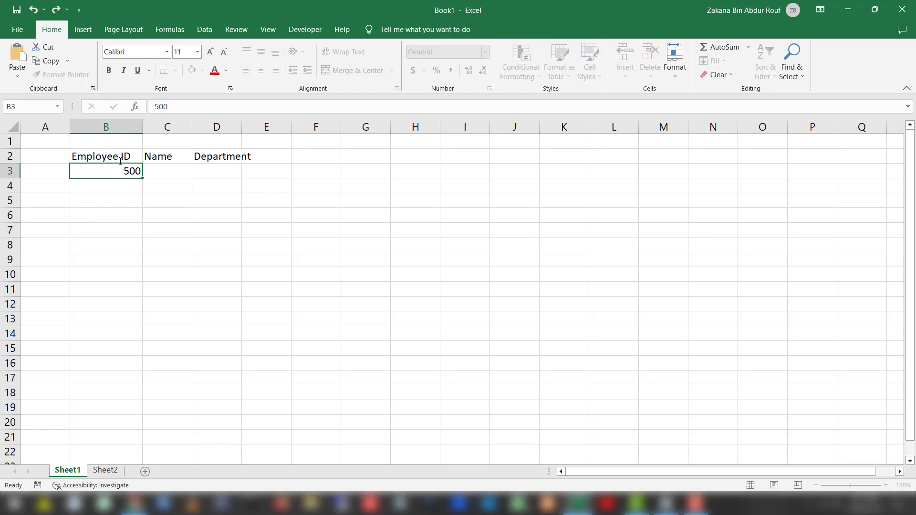
key("Tab")
type("John")
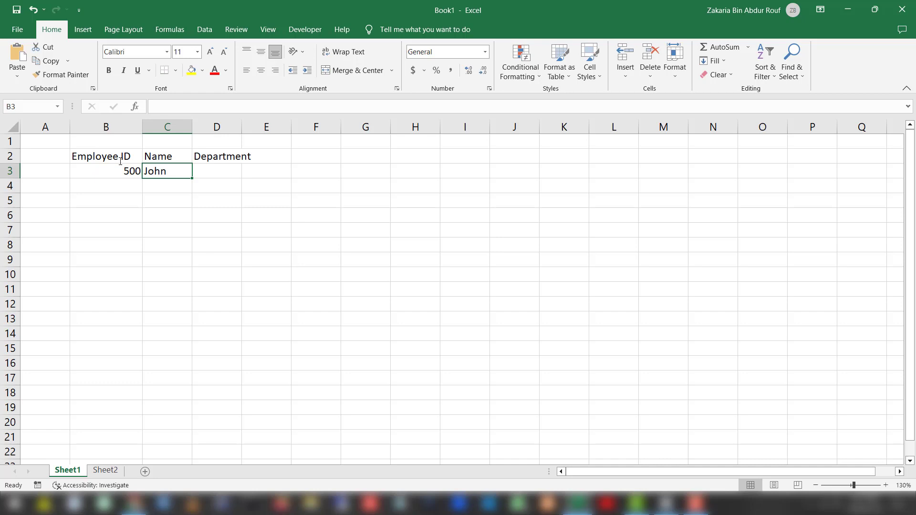
key("Tab")
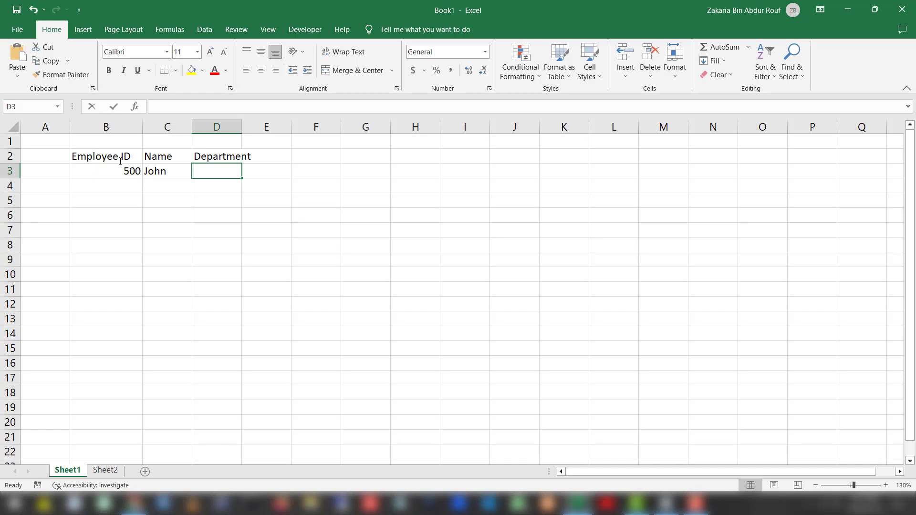
type("Finance")
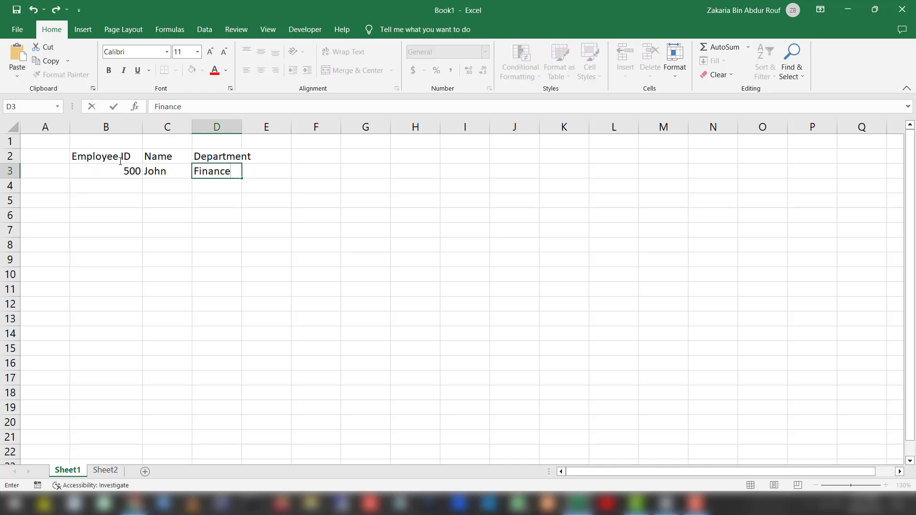
key("ctrl+Return")
key("Return")
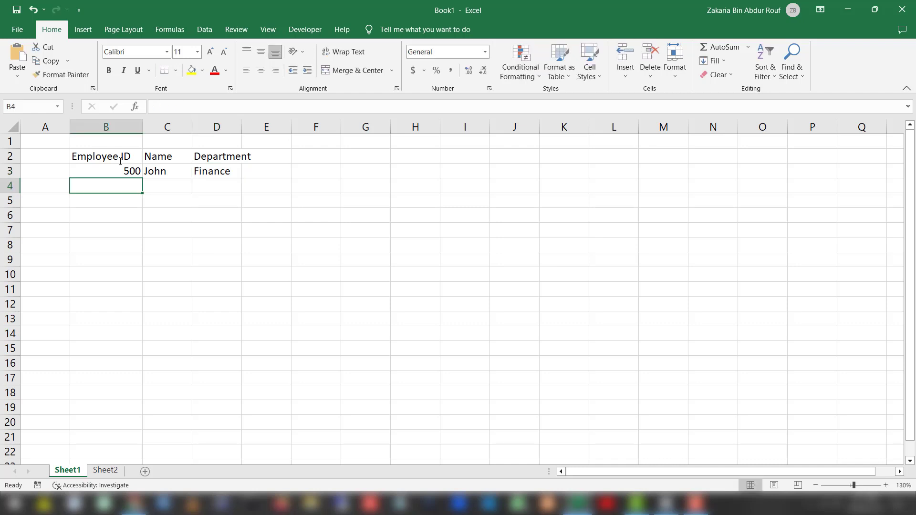
Fill row 4 with ID 501 (fixing a mistyped 5001), a name and Procurement
type("500")
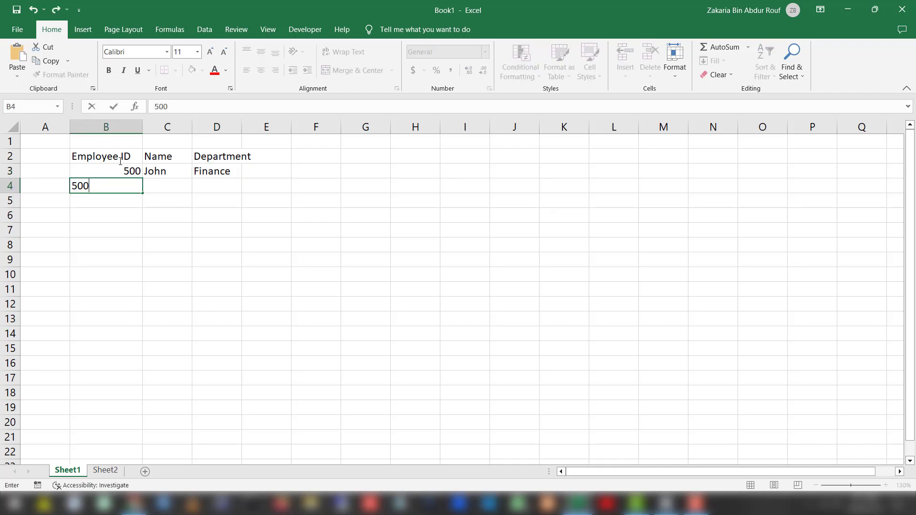
type("1")
key("ctrl+Return")
key("Tab")
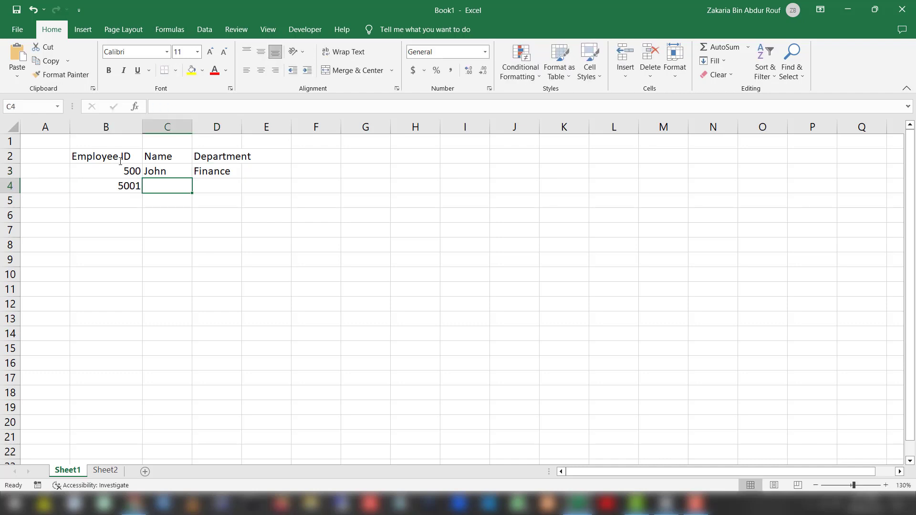
key("Left")
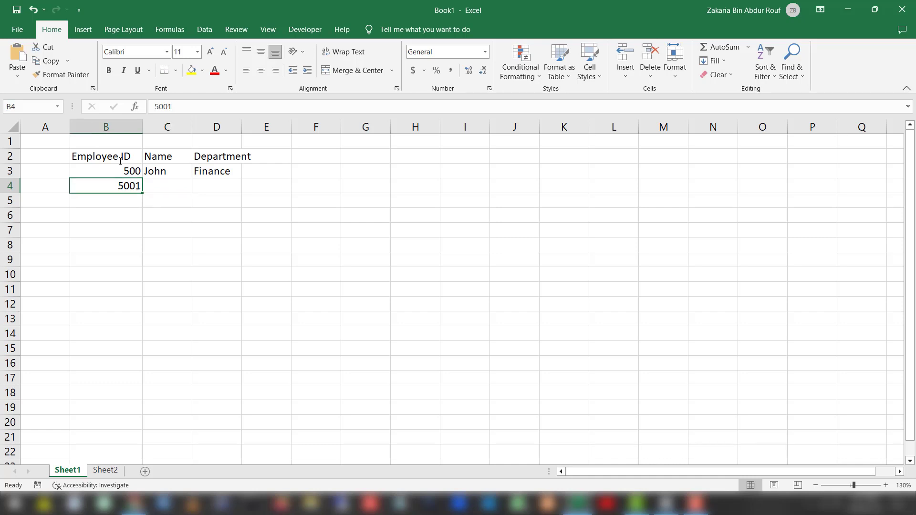
key("F2")
type("501")
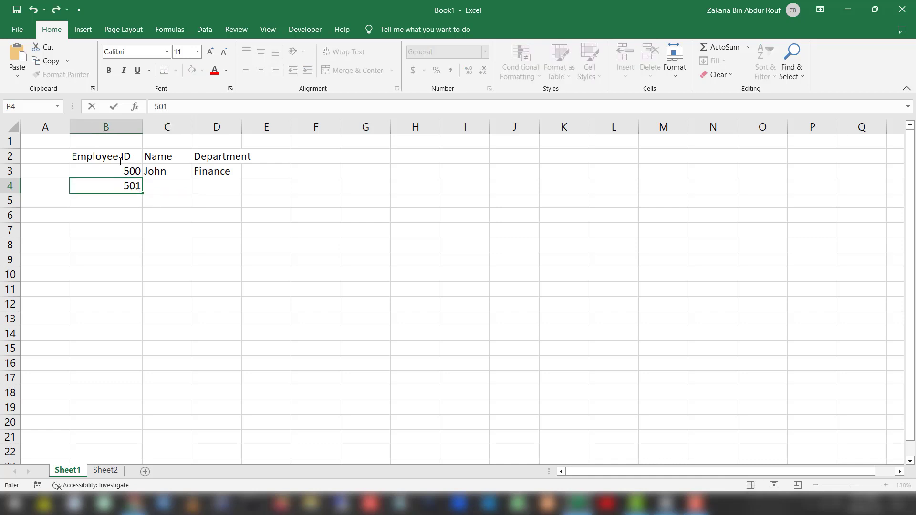
key("Tab")
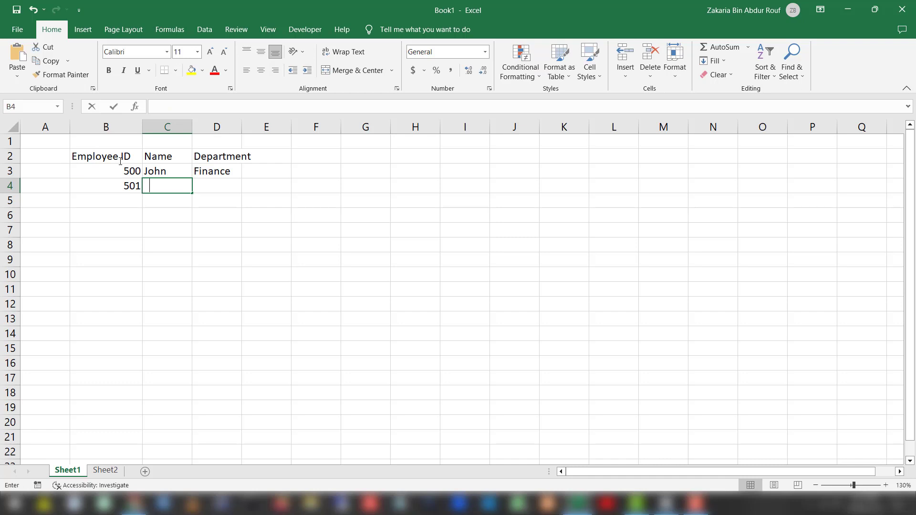
type("Sarah")
key("Tab")
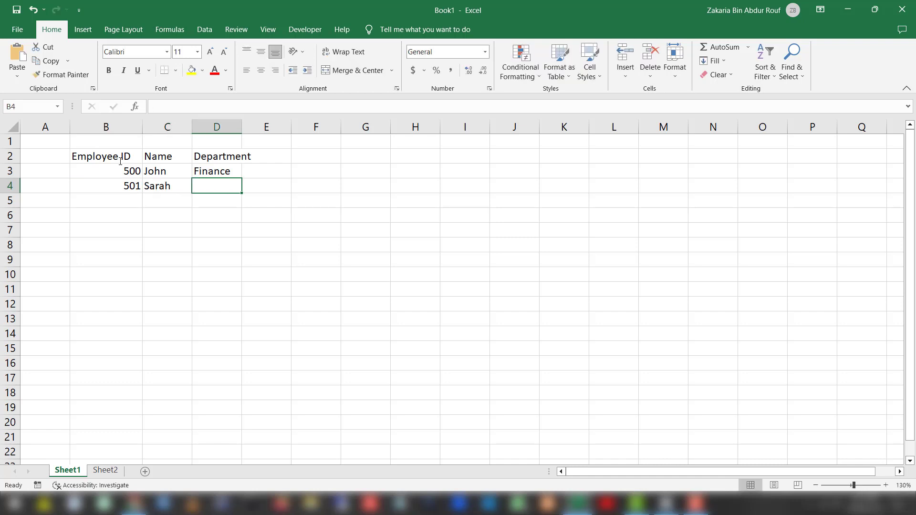
key("F2")
type("Procurement")
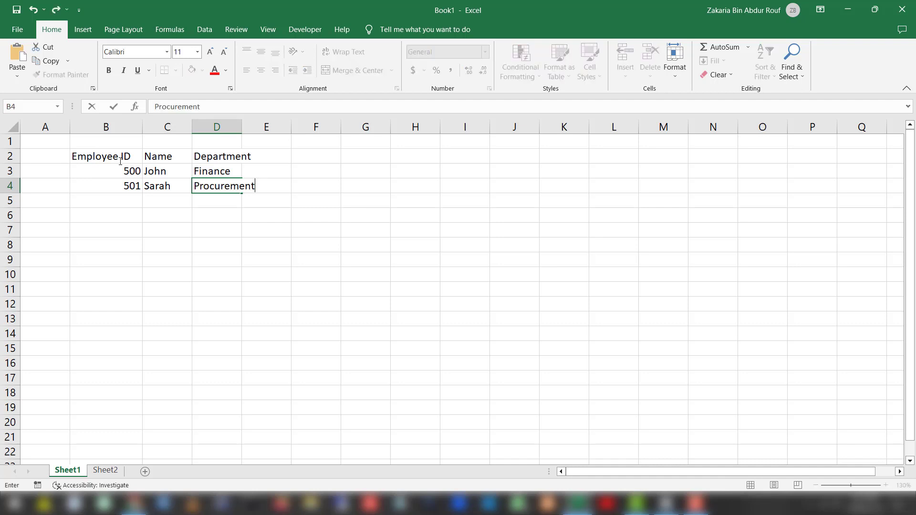
key("ctrl+Return")
key("Return")
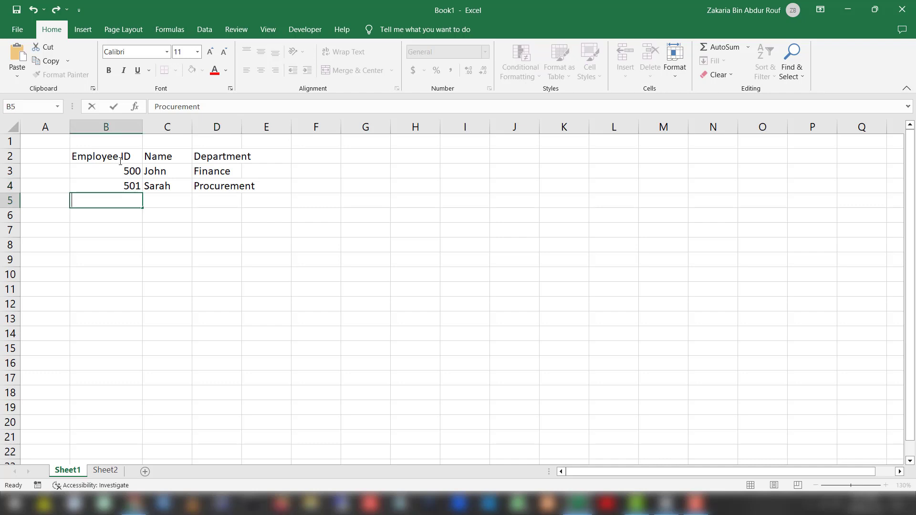
Fill row 5 with ID 503, a name and department IT
type("503")
key("ctrl+Return")
key("Tab")
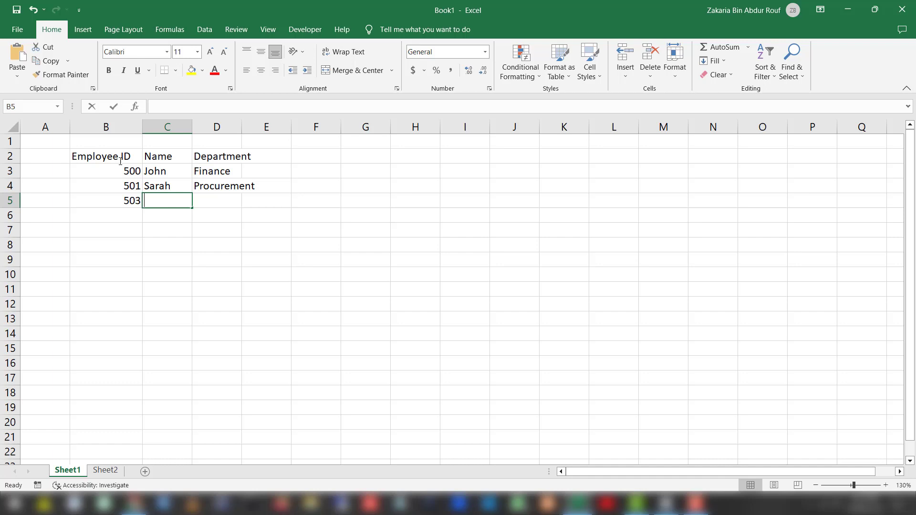
type("Mary")
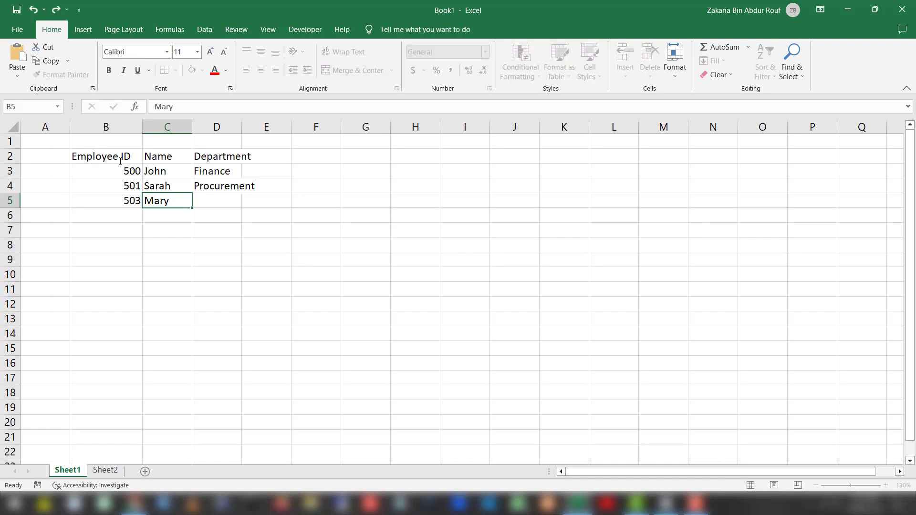
key("Tab")
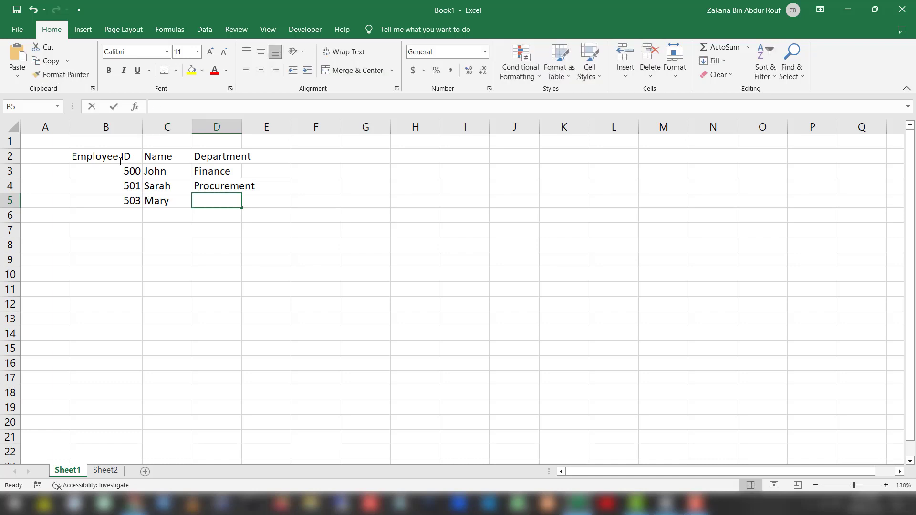
type("IT")
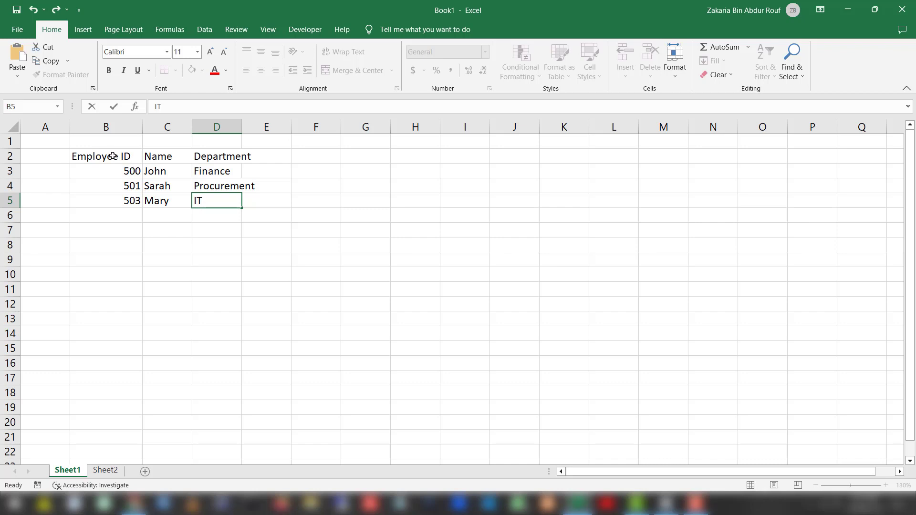
left_click(113, 167)
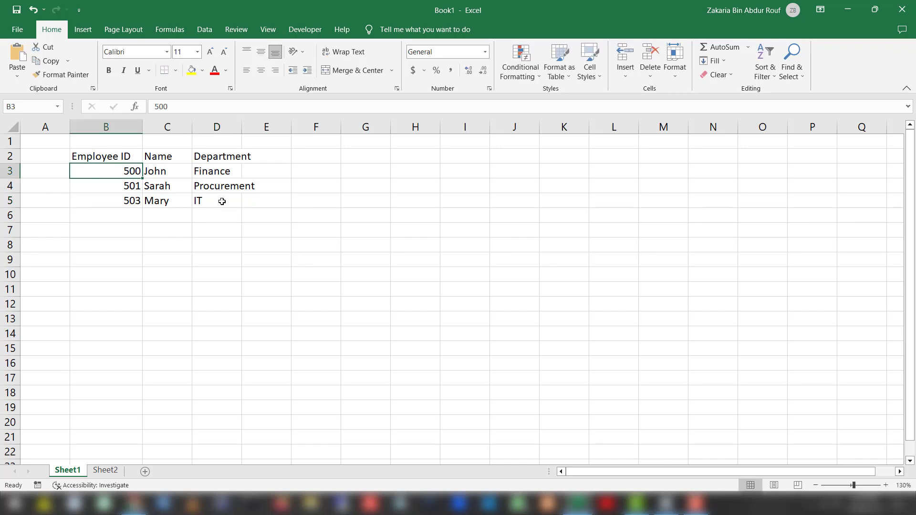
Centre the employee table's contents and give every cell All Borders
key("ctrl+a")
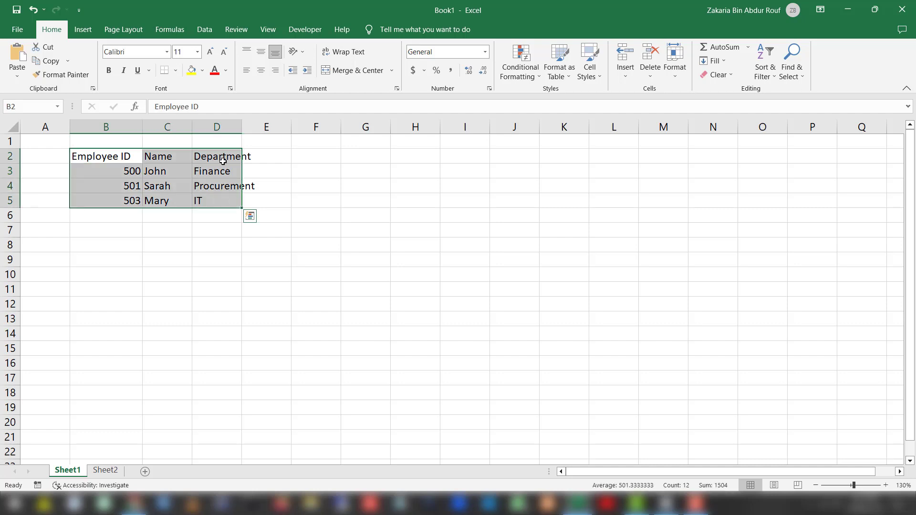
left_click(261, 71)
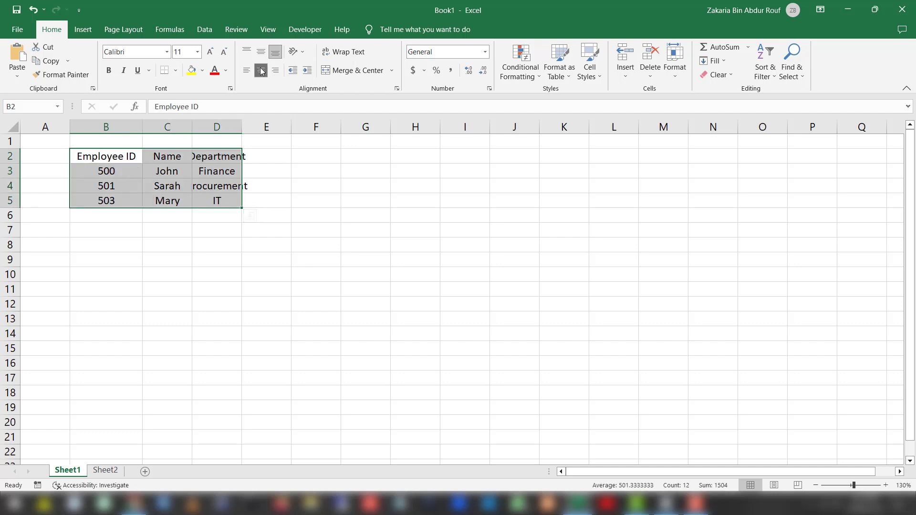
left_click(176, 71)
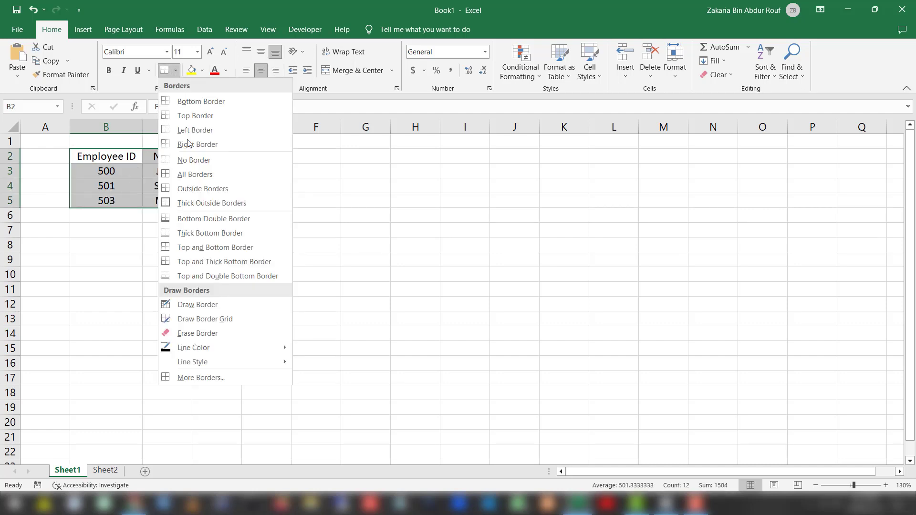
left_click(176, 173)
left_click(316, 185)
Widen column D so Department and Procurement show in full
left_click_drag(242, 124, 268, 126)
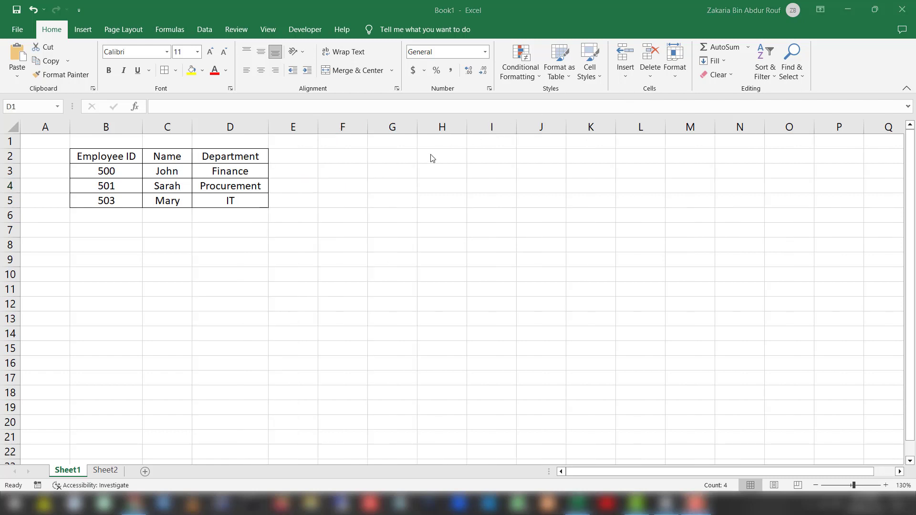
key("ctrl+space")
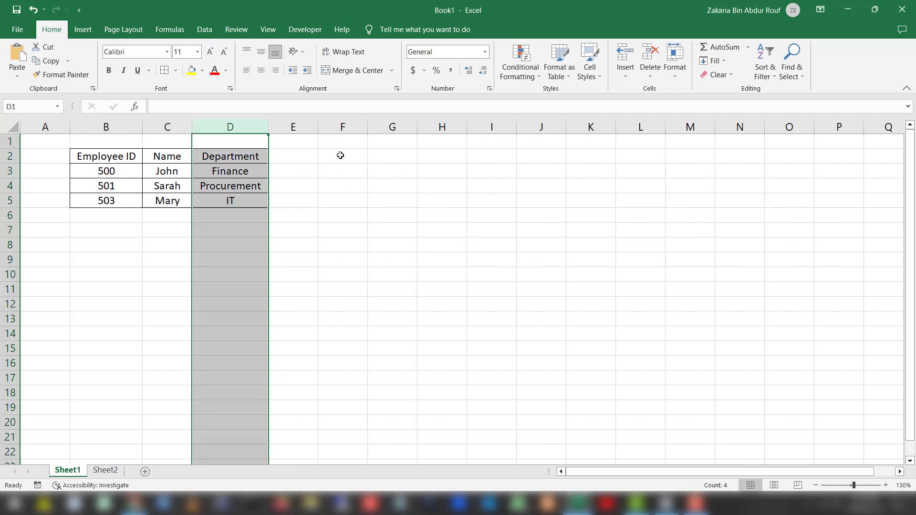
left_click(340, 156)
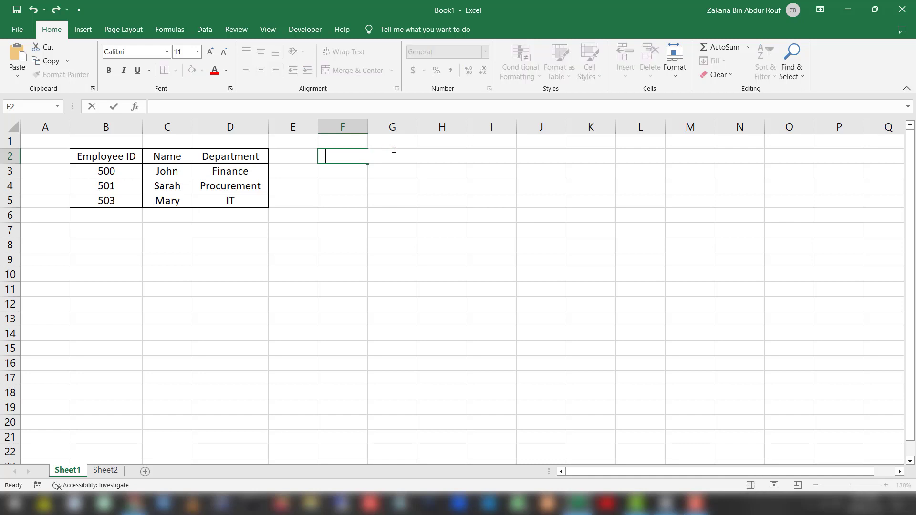
Label the lookup area Employee ID in F2 and Department in G2, widening column G
type("Employee ID")
left_click(408, 151)
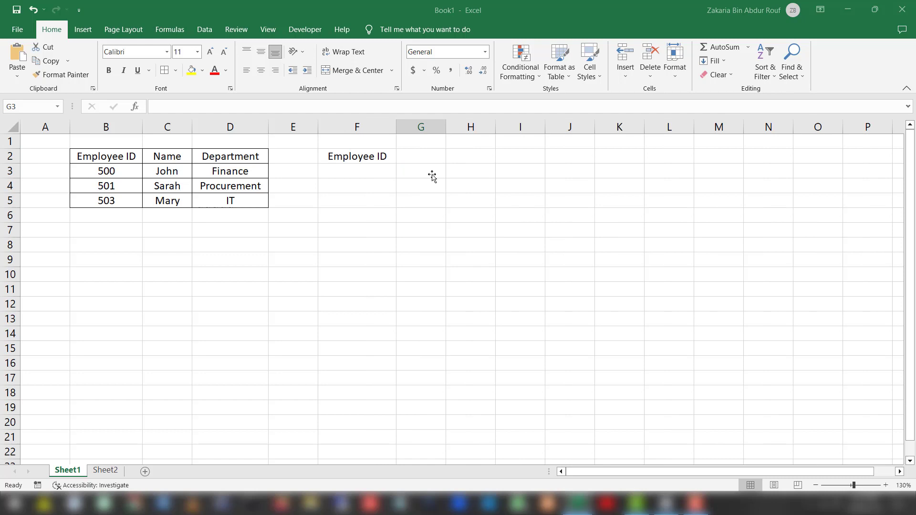
left_click(424, 155)
left_click_drag(445, 127, 446, 127)
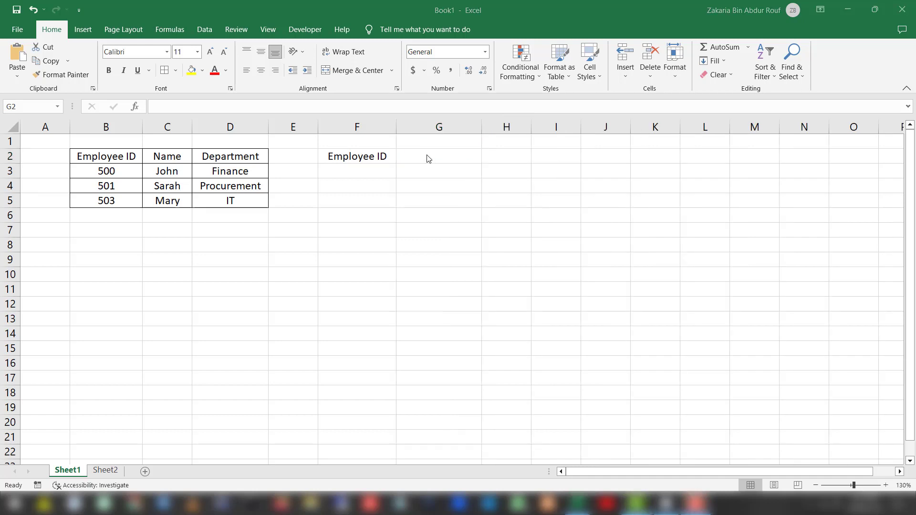
left_click(430, 156)
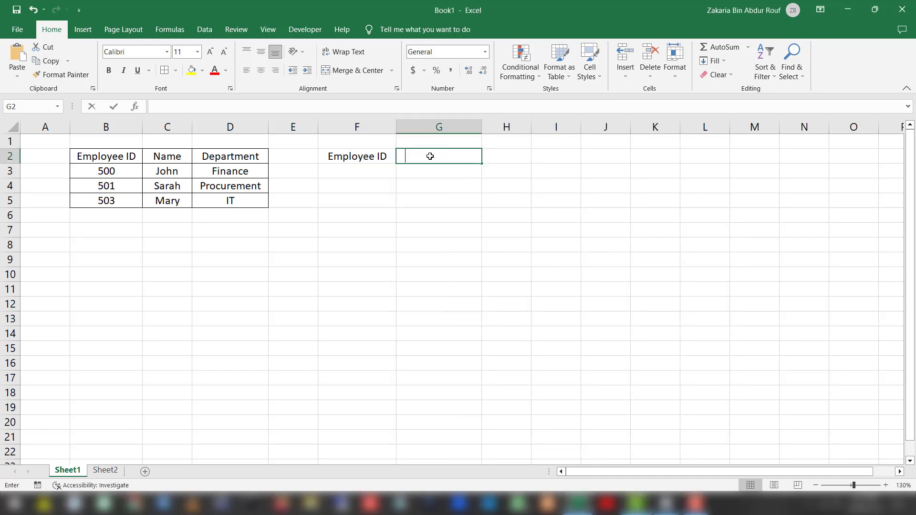
type("Depa")
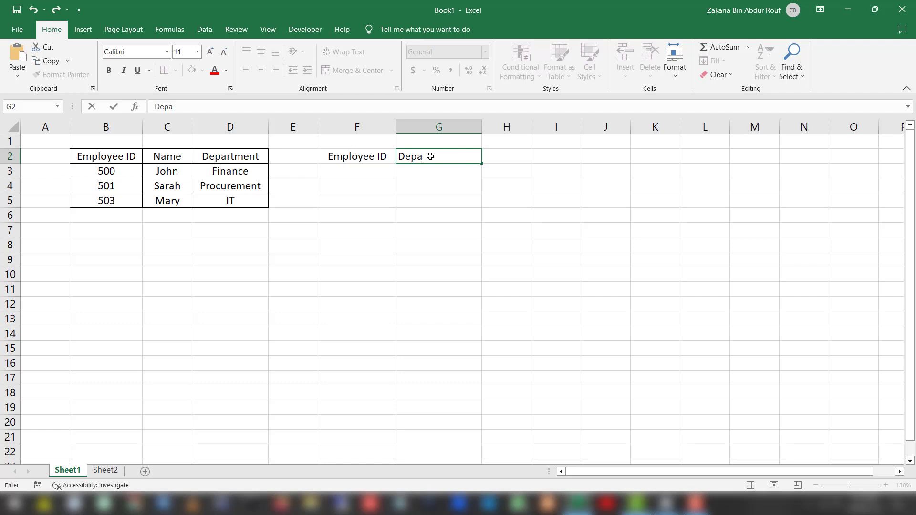
type("rtmenet")
key("BackSpace")
key("BackSpace")
type("t")
key("Return")
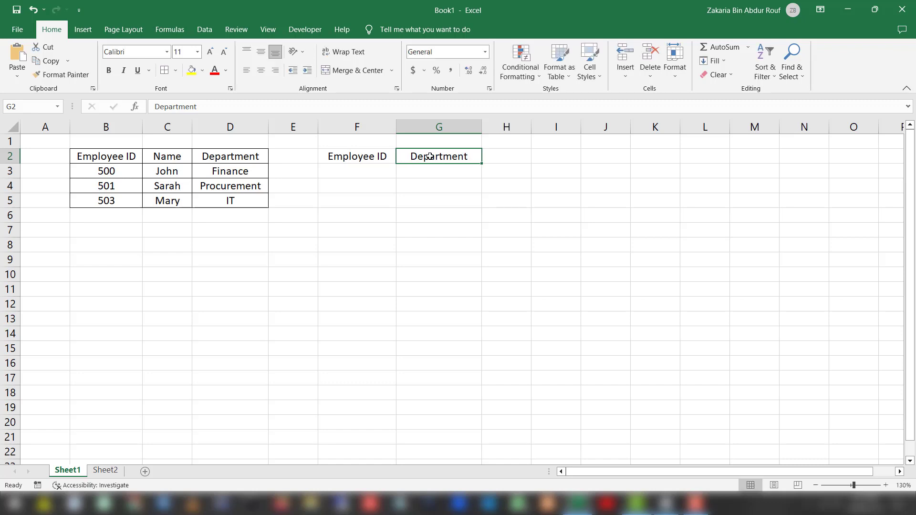
Border the lookup area F2:G3, leaving F3 for the ID and G3 for the result
left_click(452, 169)
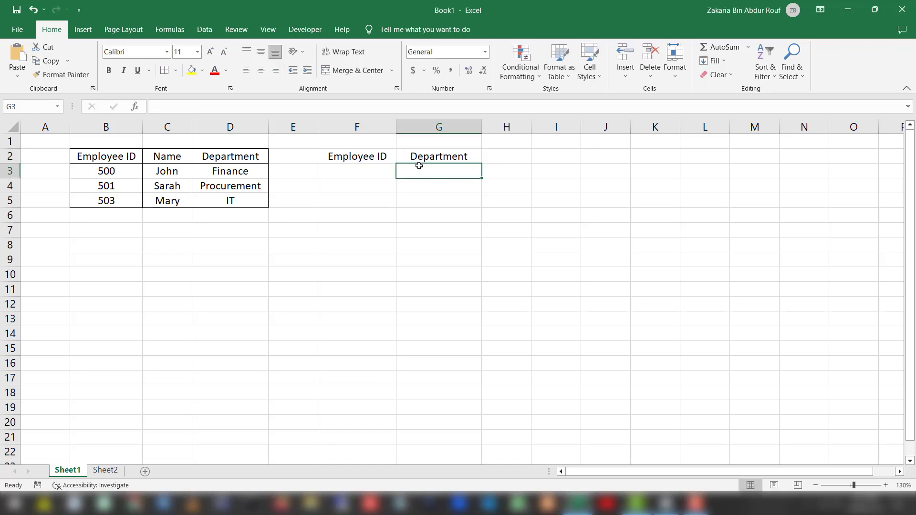
left_click_drag(357, 158, 420, 167)
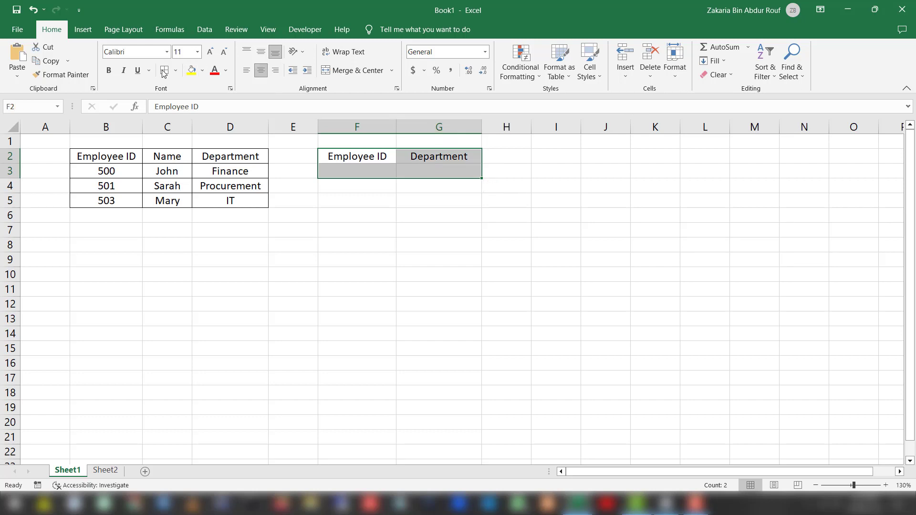
left_click(370, 171)
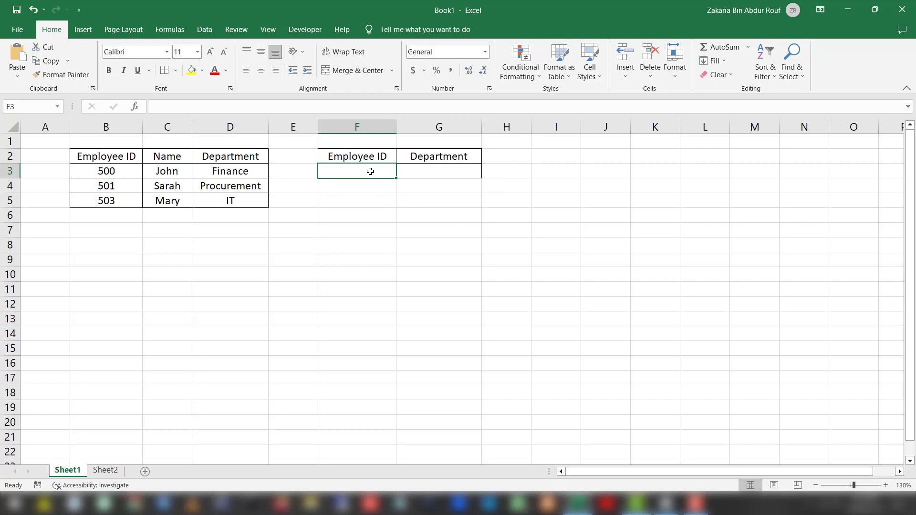
left_click(434, 175)
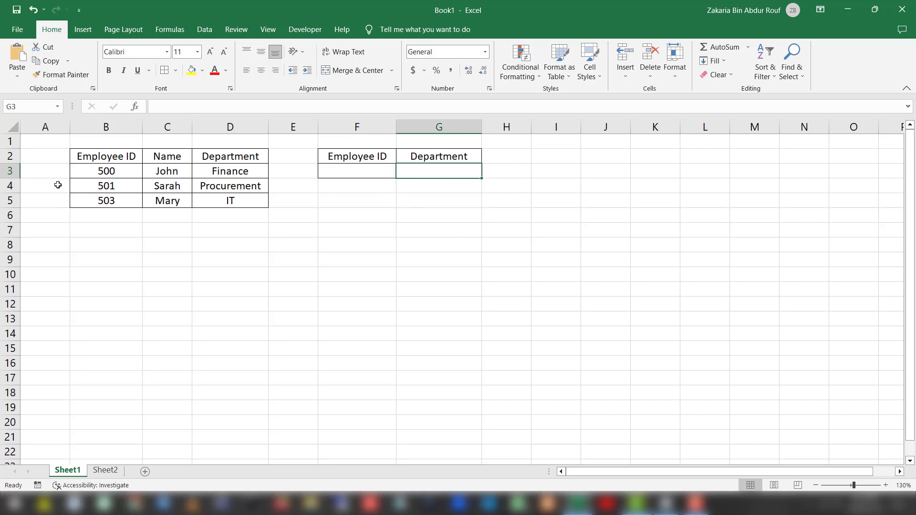
left_click(369, 169)
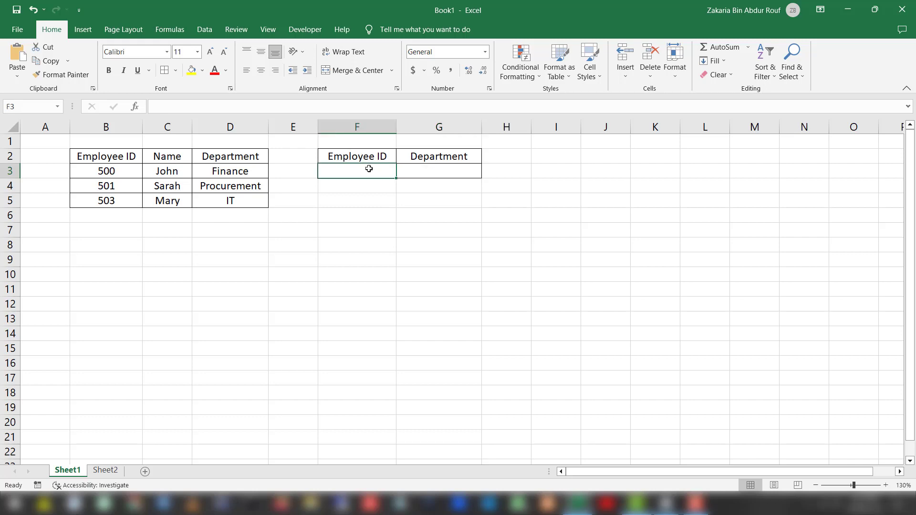
left_click(415, 176)
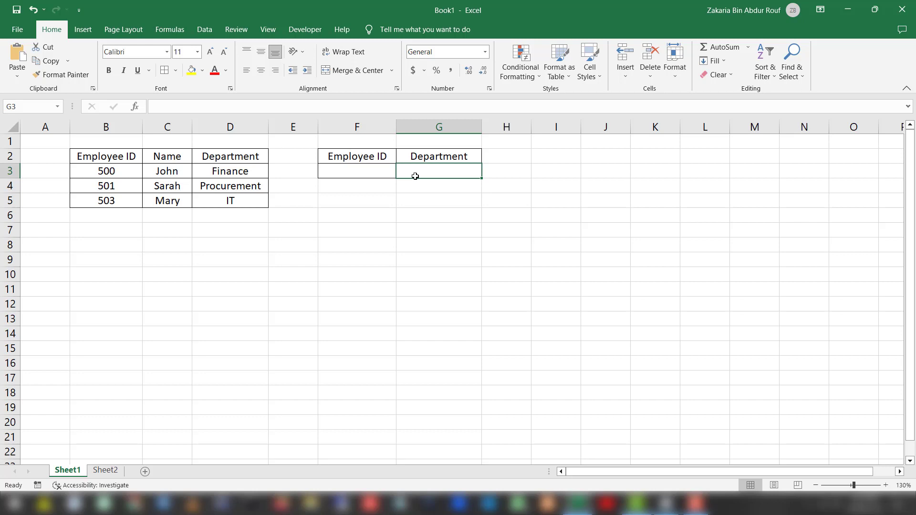
Enter =VLOOKUP(F3,B2:D5,3,FALSE) in G3 for an exact-match department lookup
type("=")
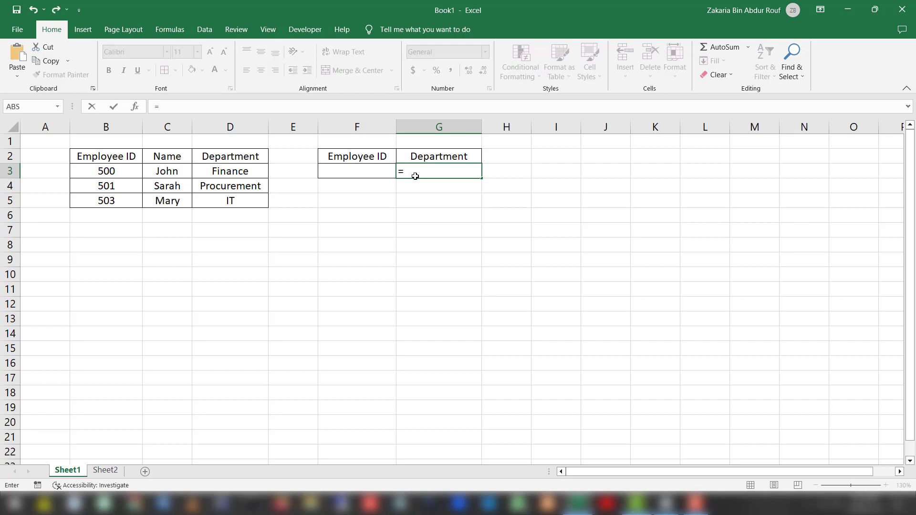
type("VLOOKUP")
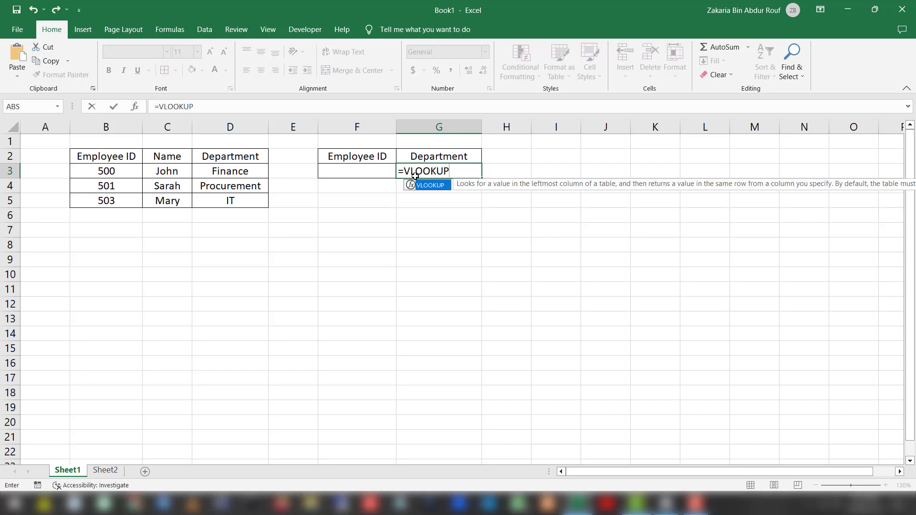
type("(")
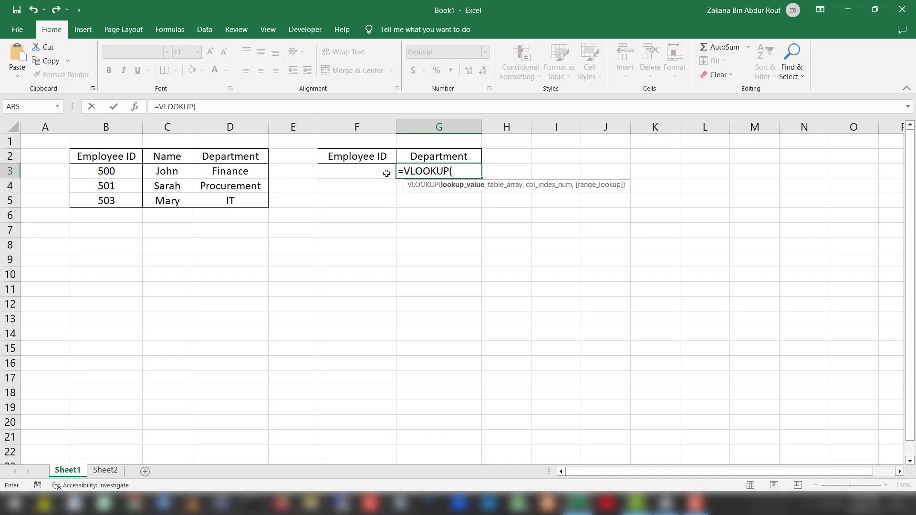
left_click(354, 171)
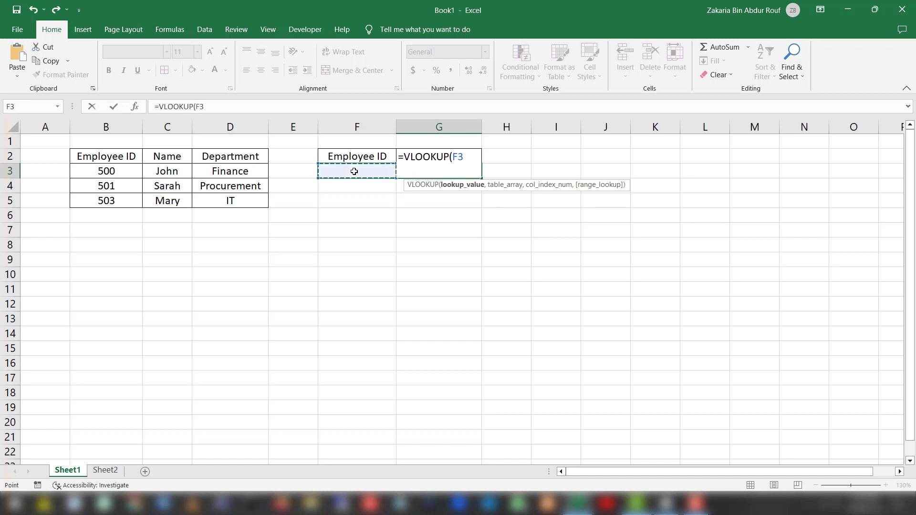
type(",")
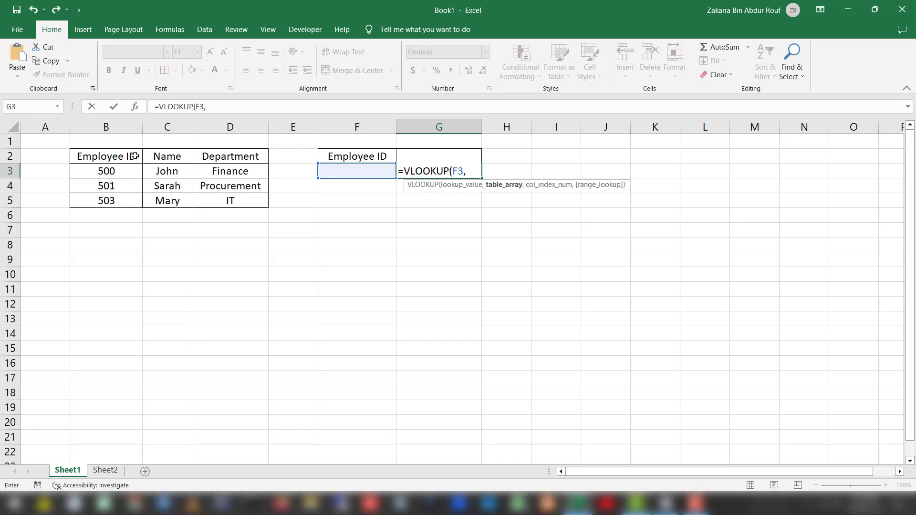
left_click_drag(102, 155, 230, 201)
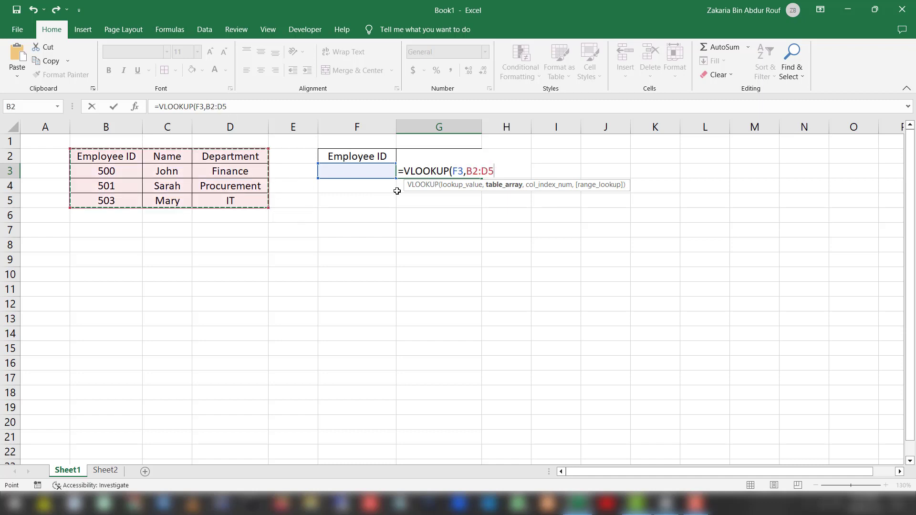
type(",")
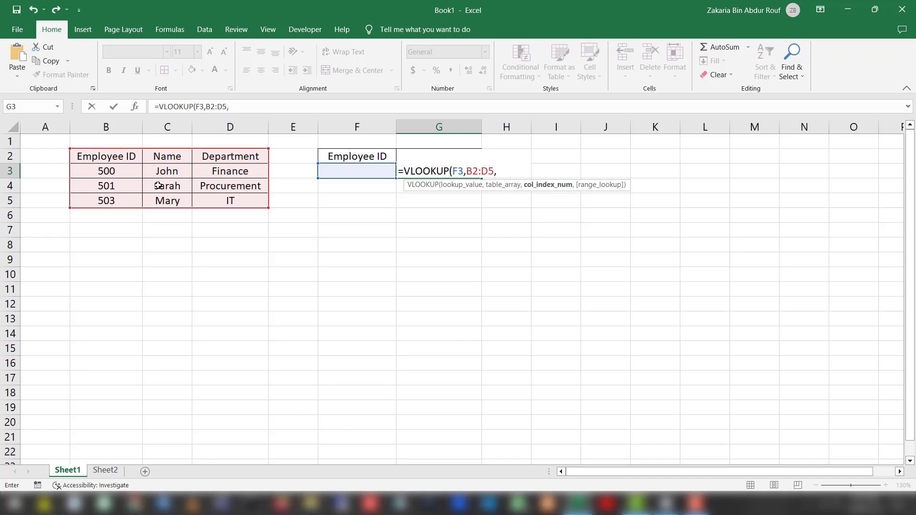
type("3")
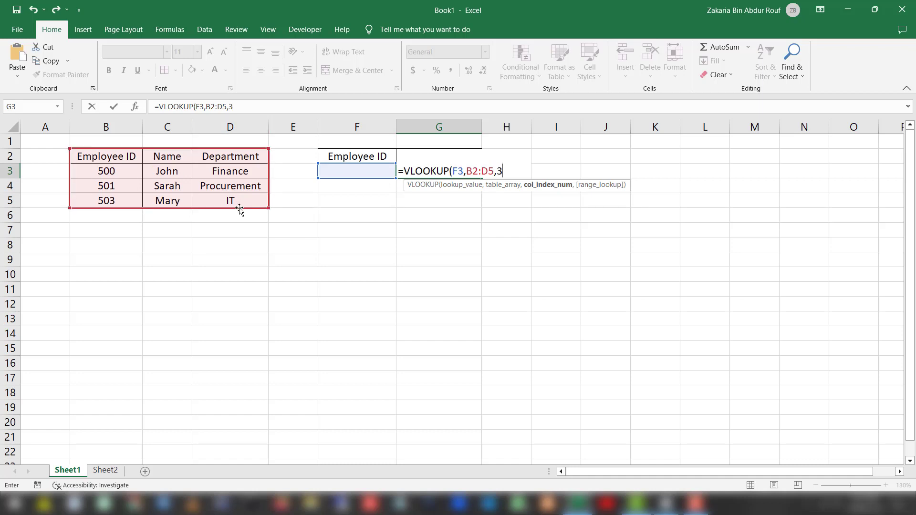
type(",")
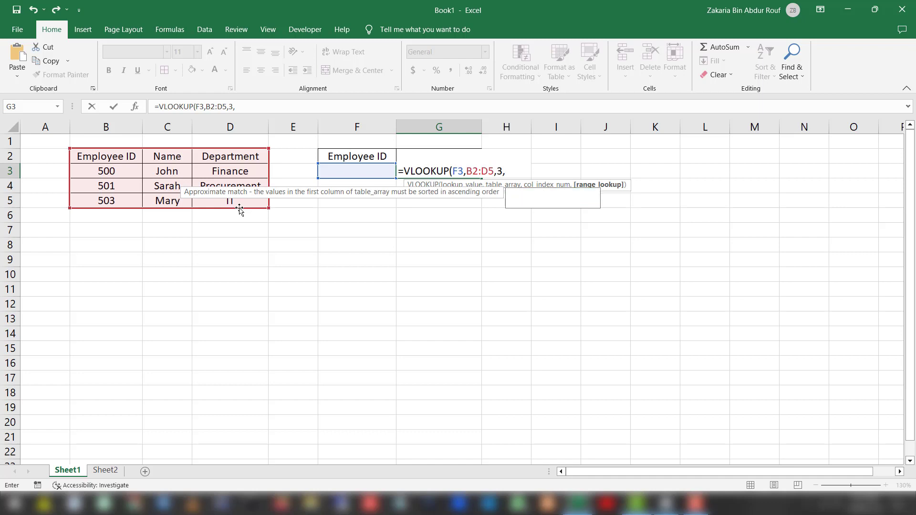
type("FALSE")
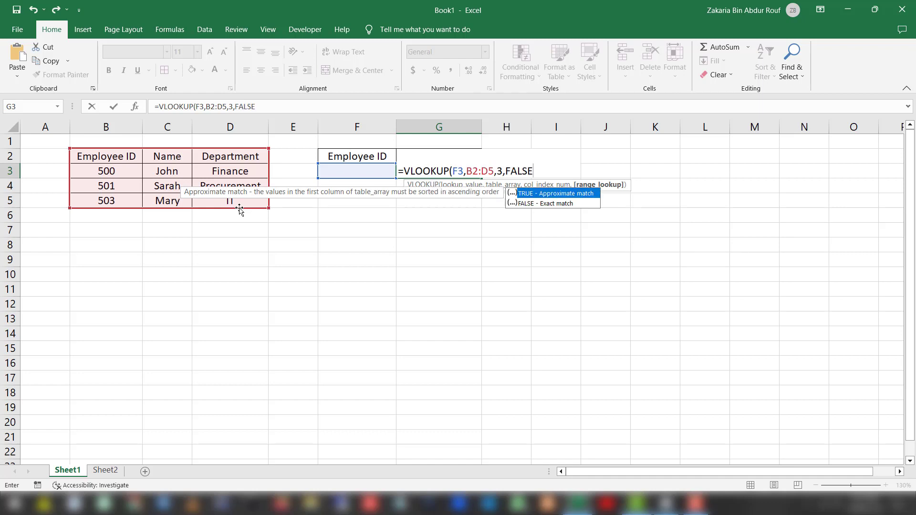
type(")")
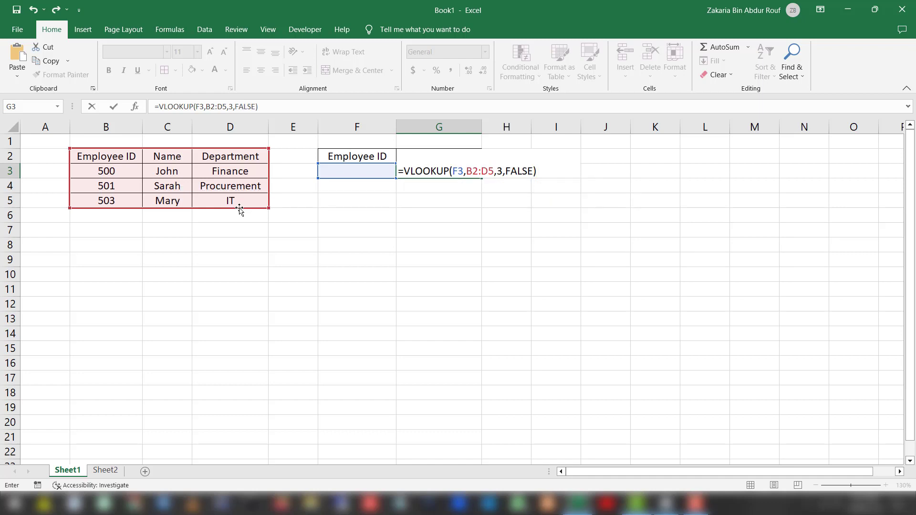
key("Return")
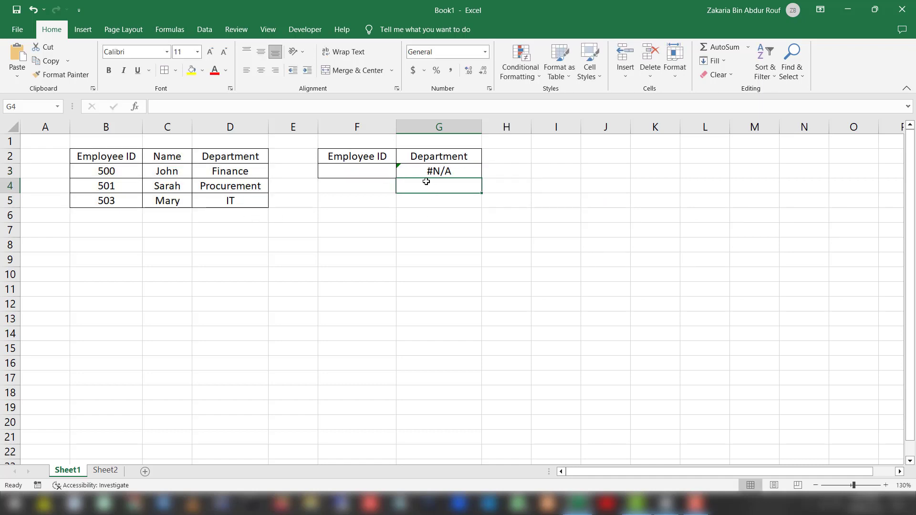
Test the lookup with ID 500, then 501 in F3, clearing a stray 501 from F4
left_click(342, 174)
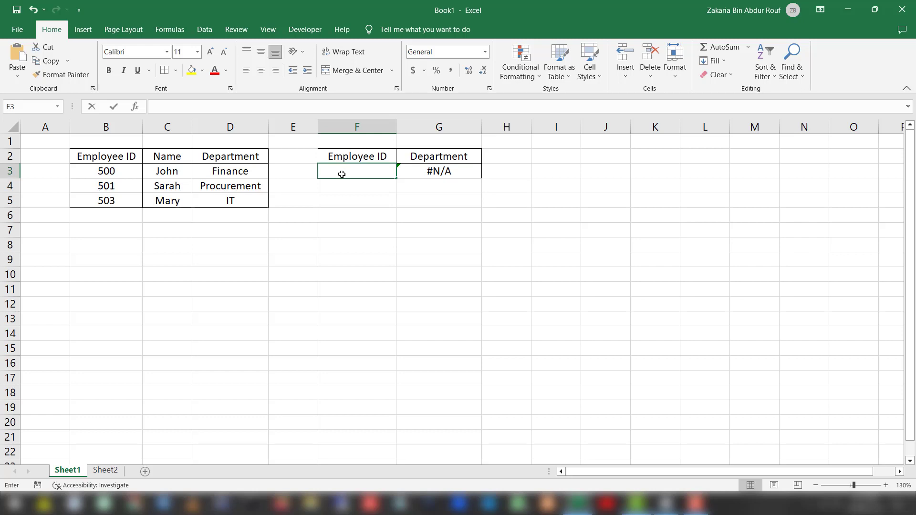
type("500")
key("ctrl+Return")
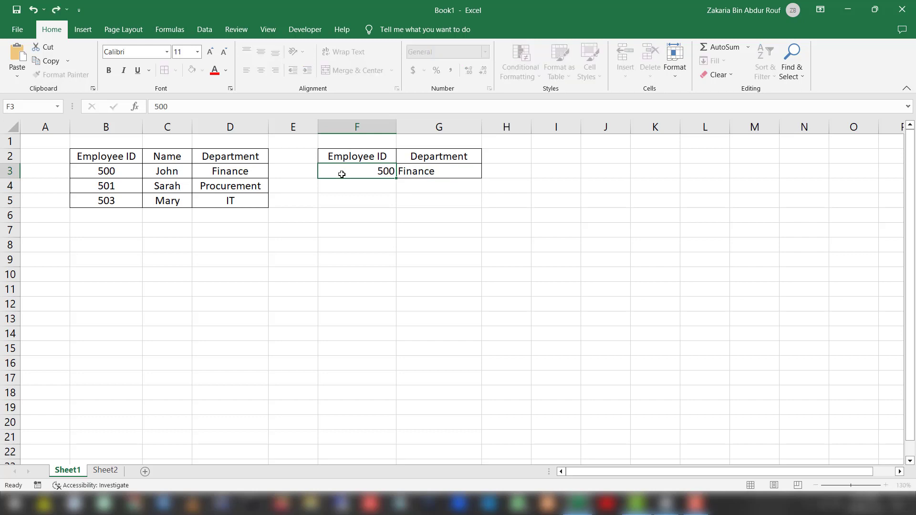
key("Return")
key("F2")
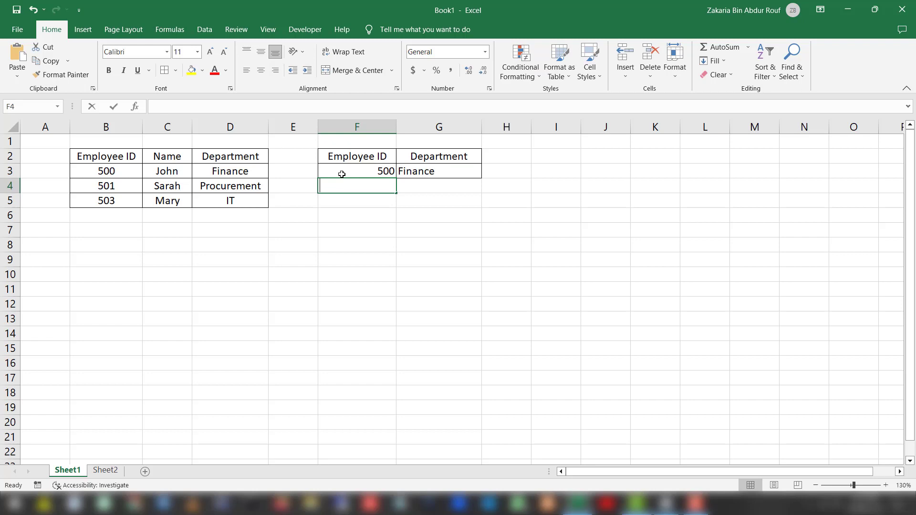
type("501")
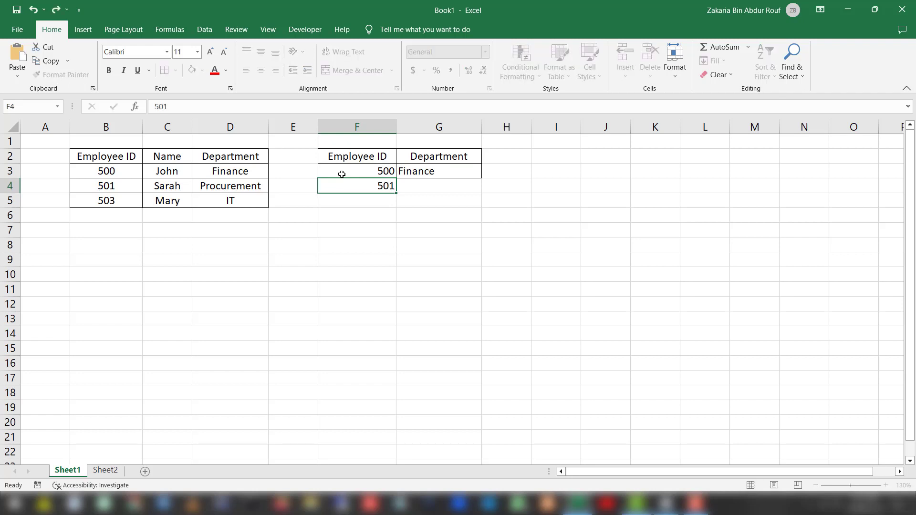
key("ctrl+Return")
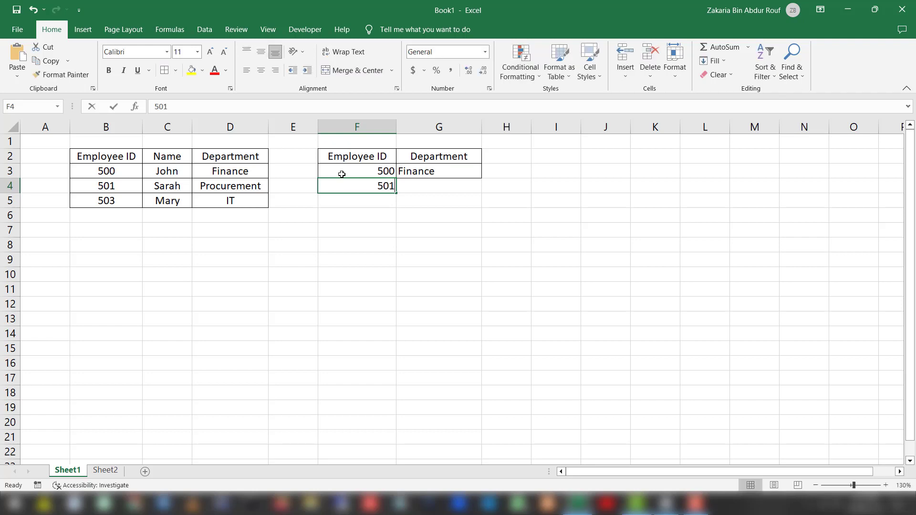
key("BackSpace")
key("Up")
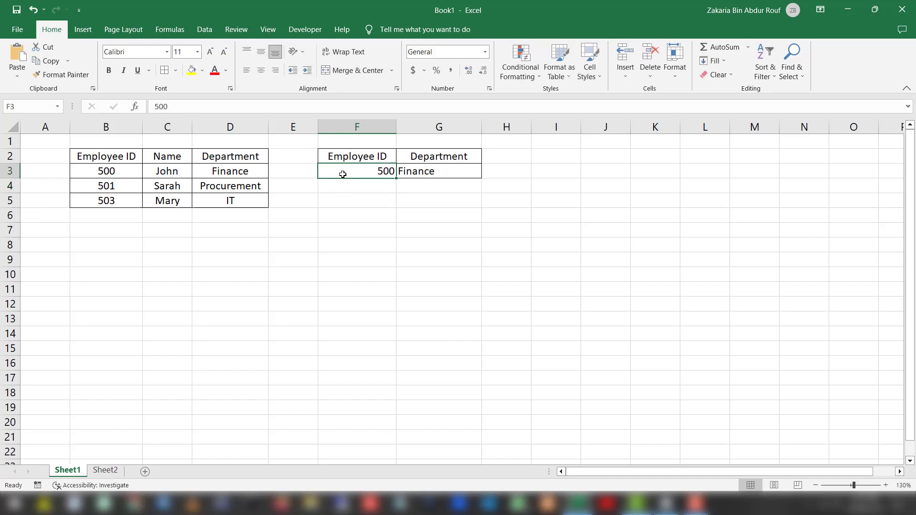
type("501")
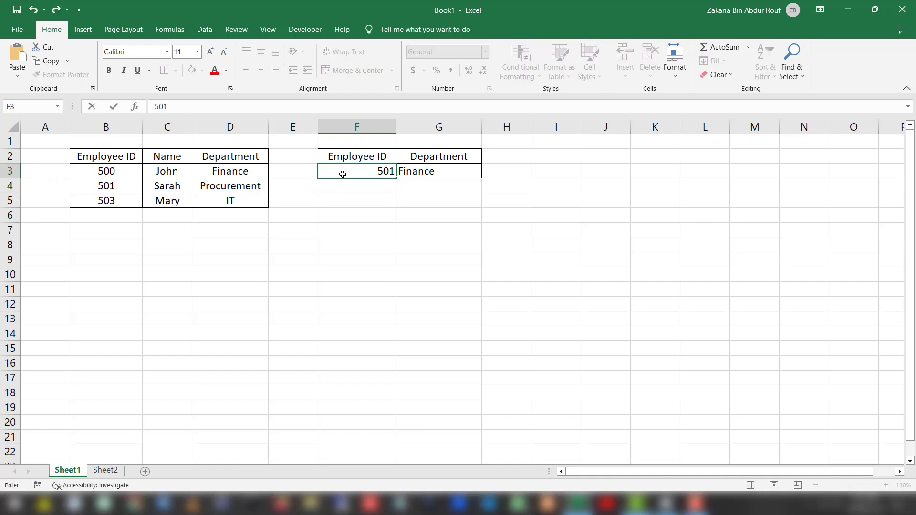
key("Return")
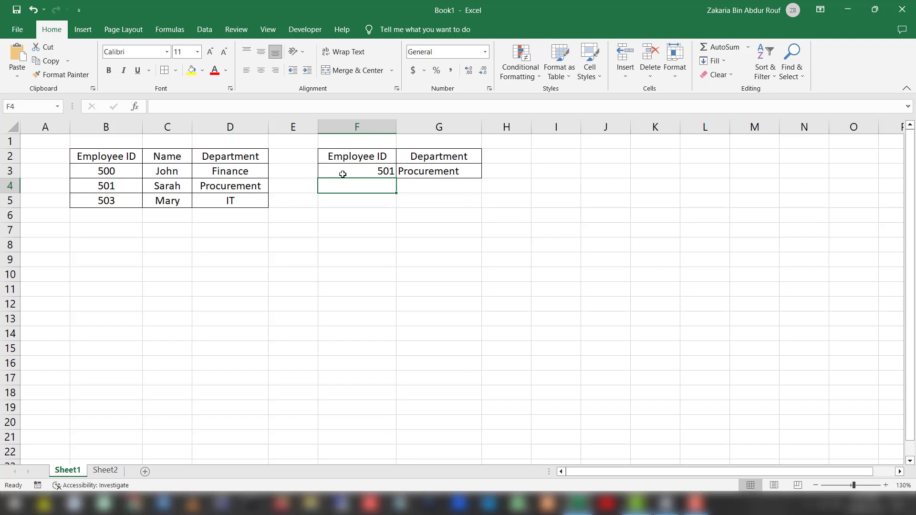
Change the ID in F3 to 503 so G3 returns IT
left_click(342, 174)
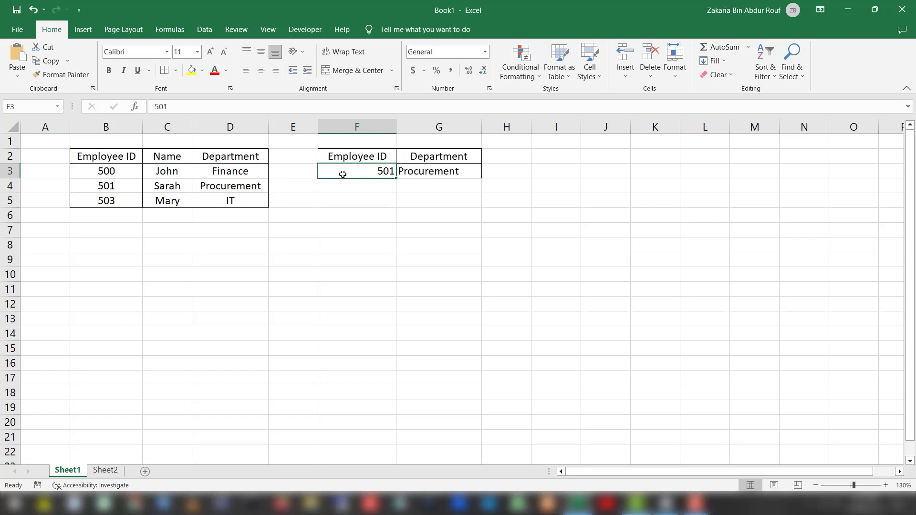
double_click(342, 174)
key("BackSpace")
type("3")
key("ctrl+Return")
key("Return")
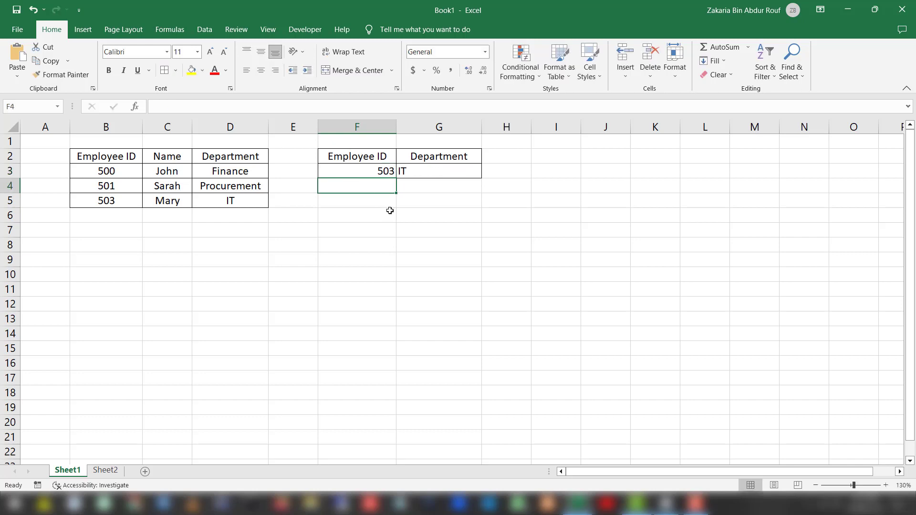